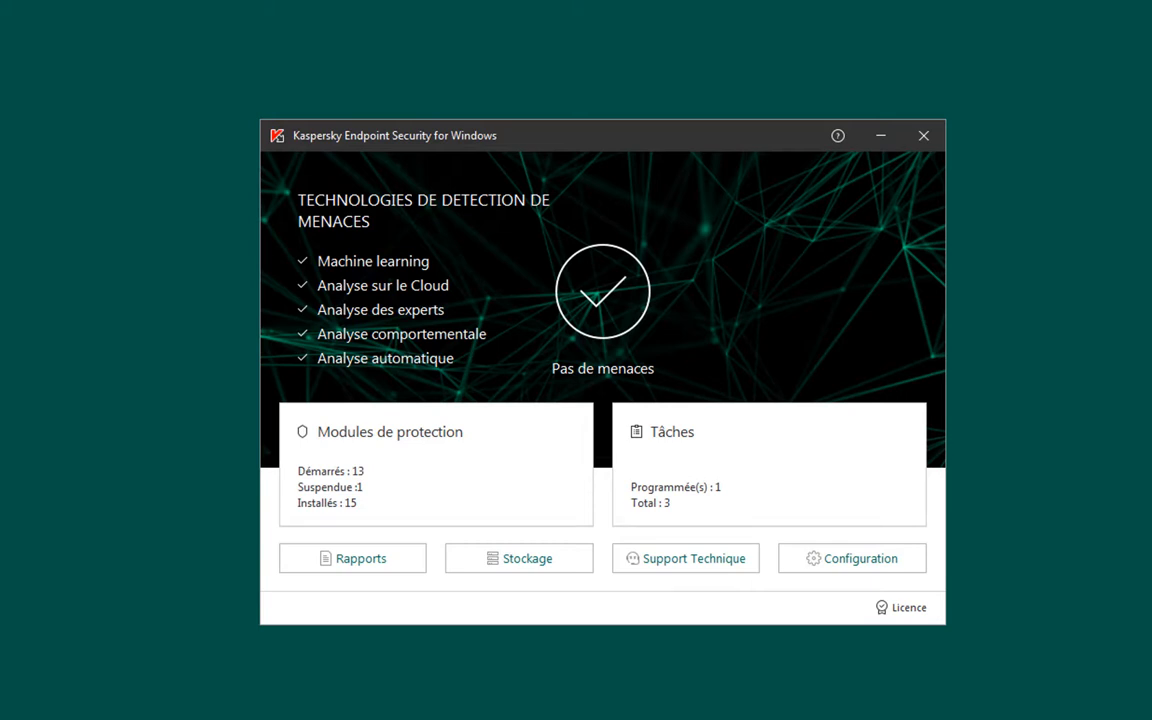
- In the advanced protection's Détection comportementale settings, turn the shared folder protection against external encryption off and back on
click(645, 301)
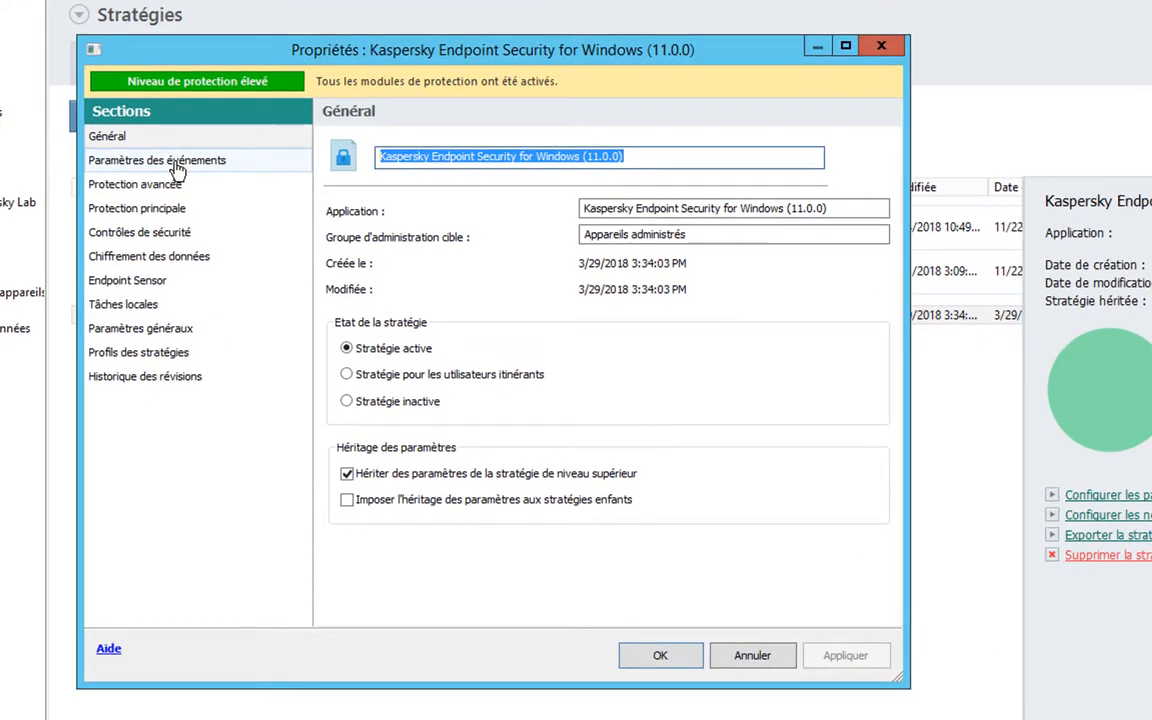
click(160, 185)
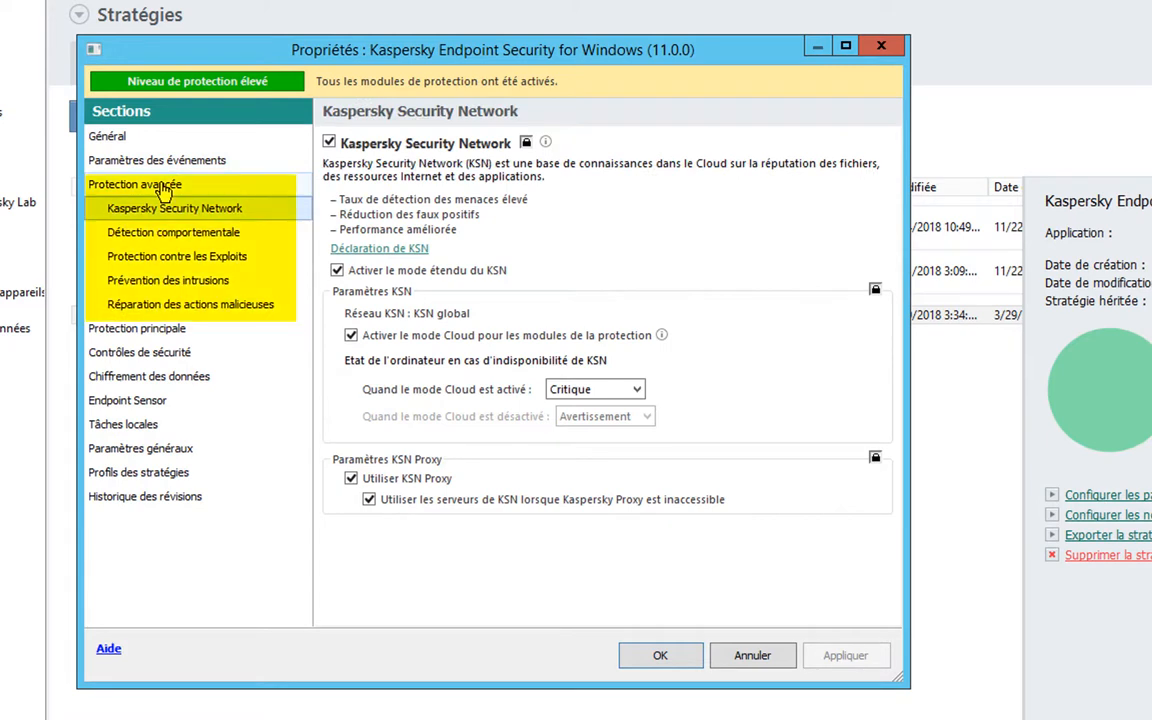
click(167, 235)
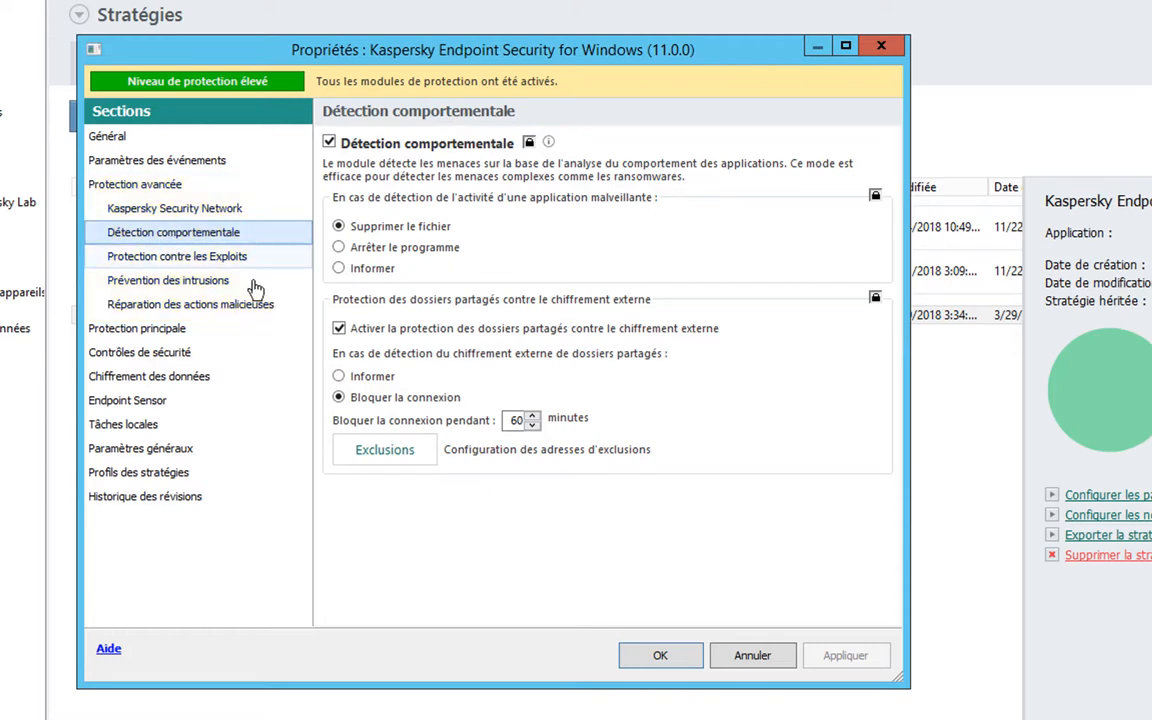
click(430, 334)
click(437, 334)
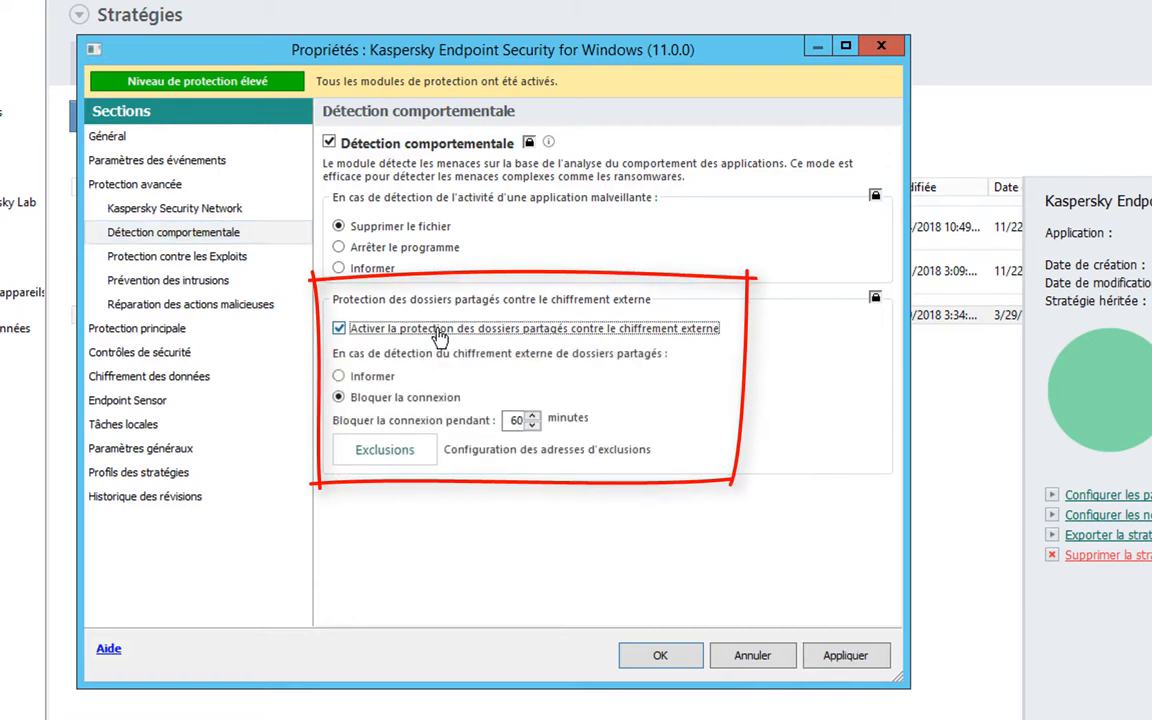
click(440, 334)
click(440, 334)
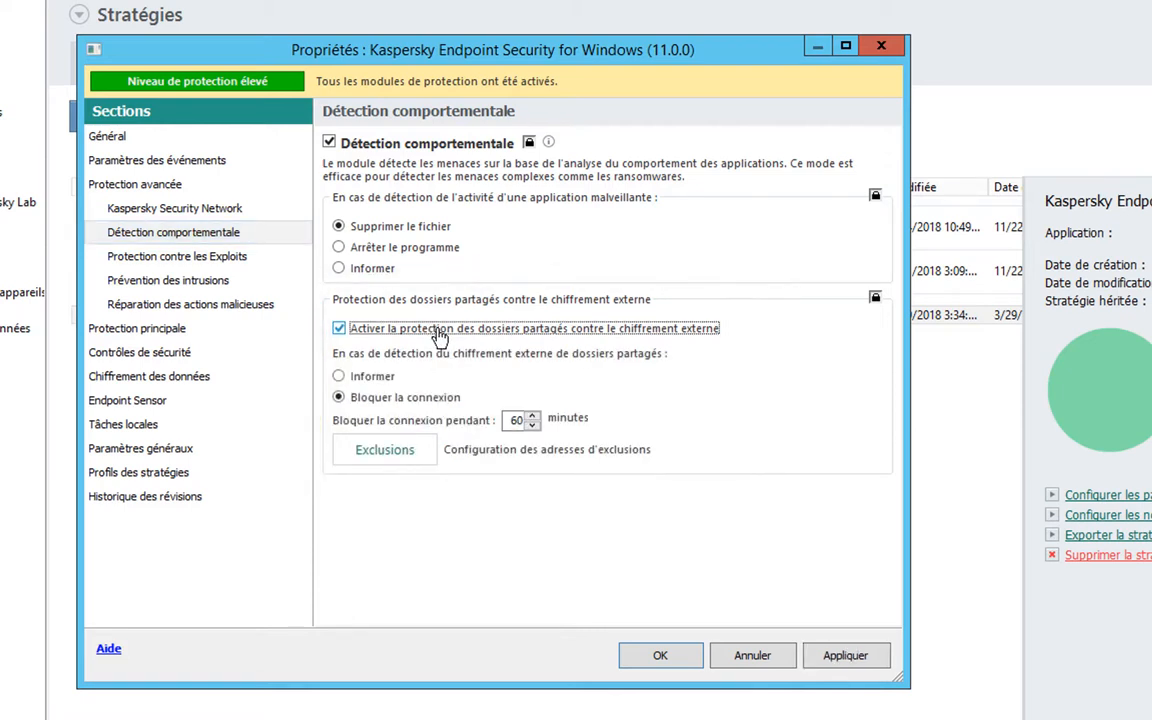
- Turn the Réparation des actions malicieuses module off and back on
click(262, 312)
click(412, 147)
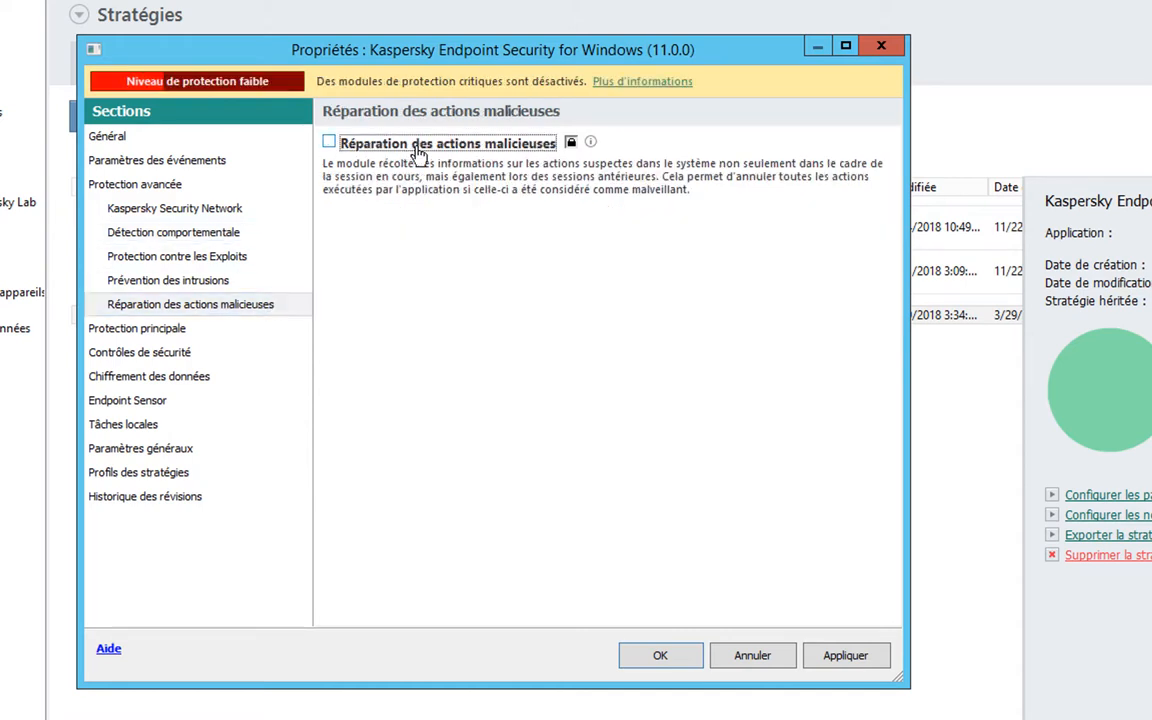
click(427, 148)
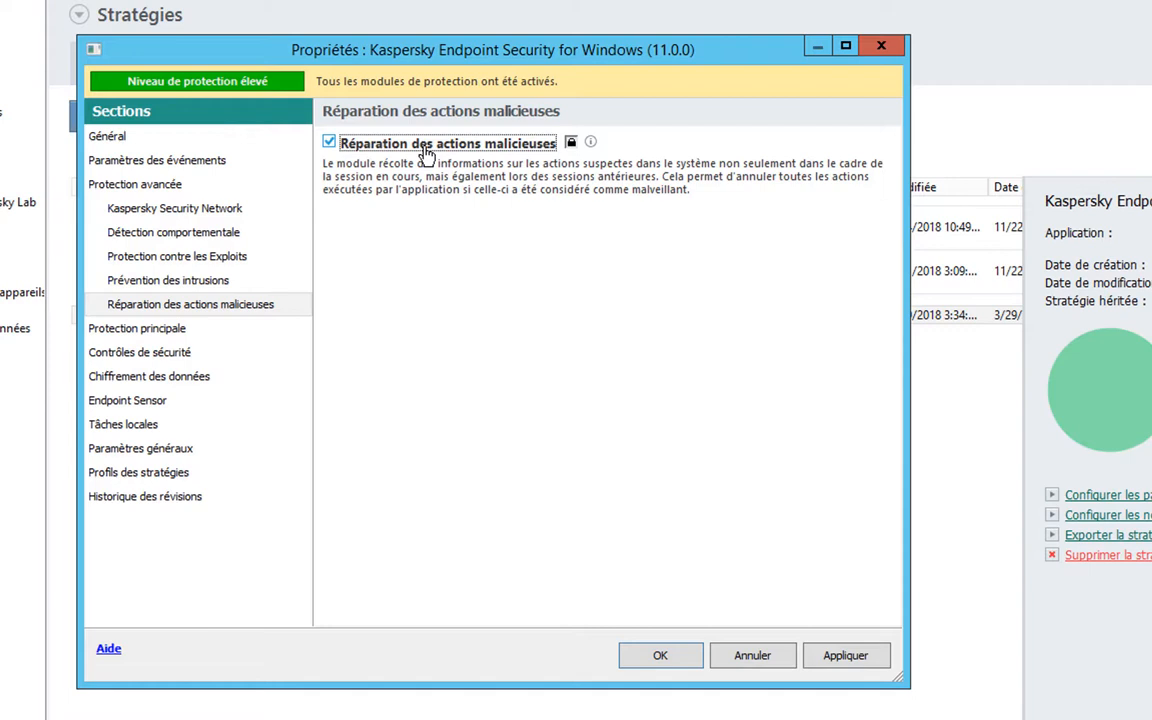
- In the Kaspersky Security Network settings, switch Cloud mode for the protection modules off and on twice, leaving it enabled
click(213, 211)
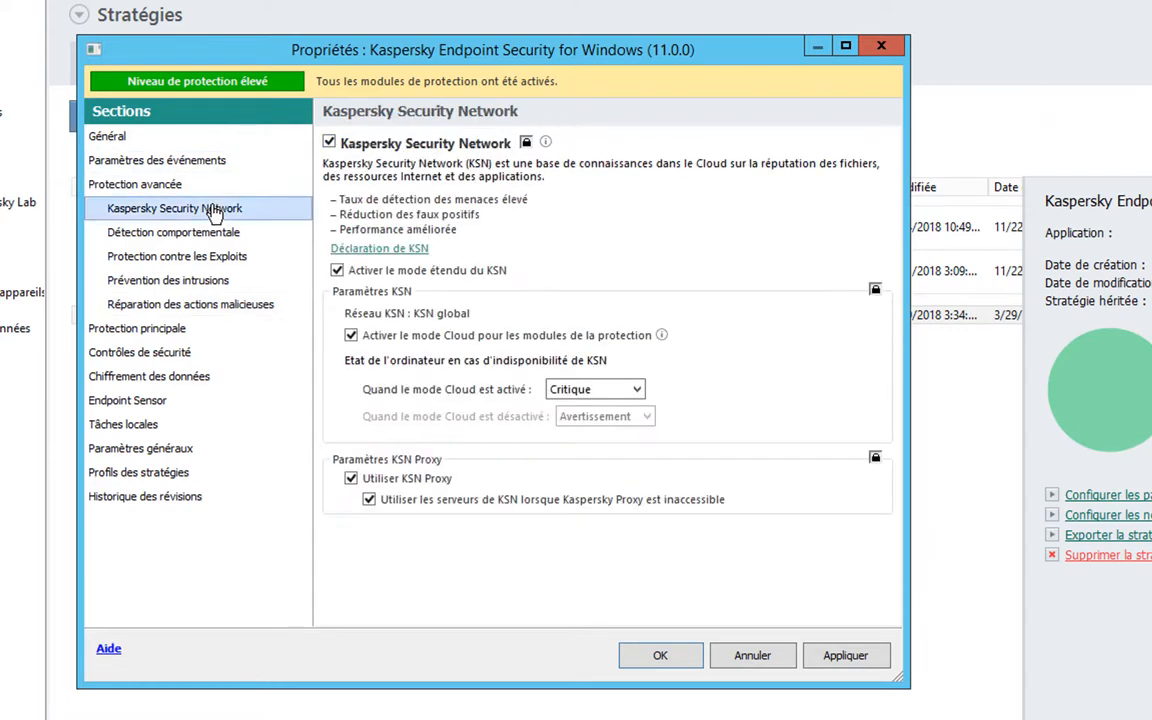
click(380, 337)
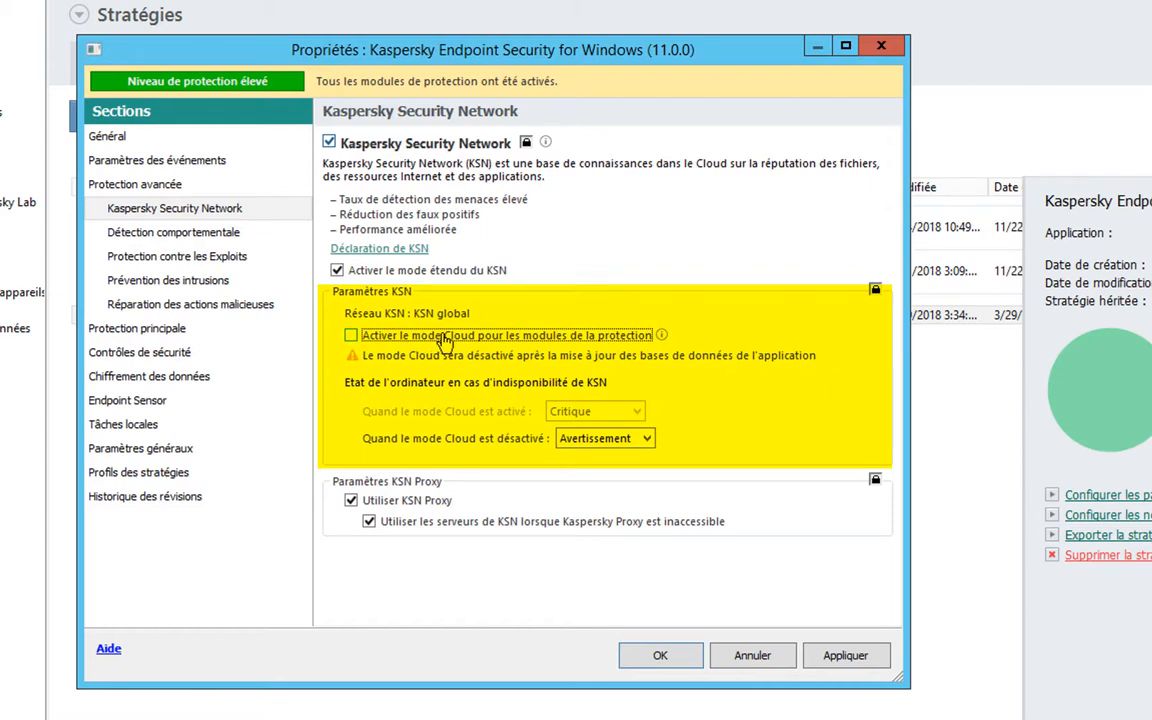
click(444, 340)
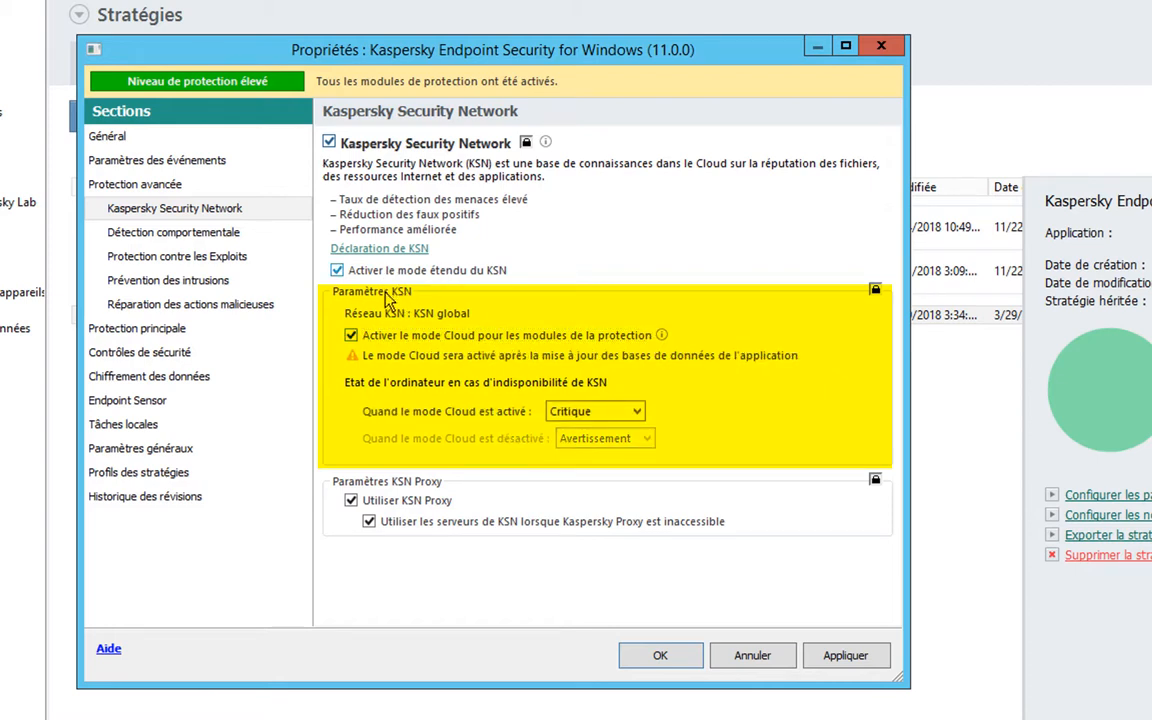
click(552, 337)
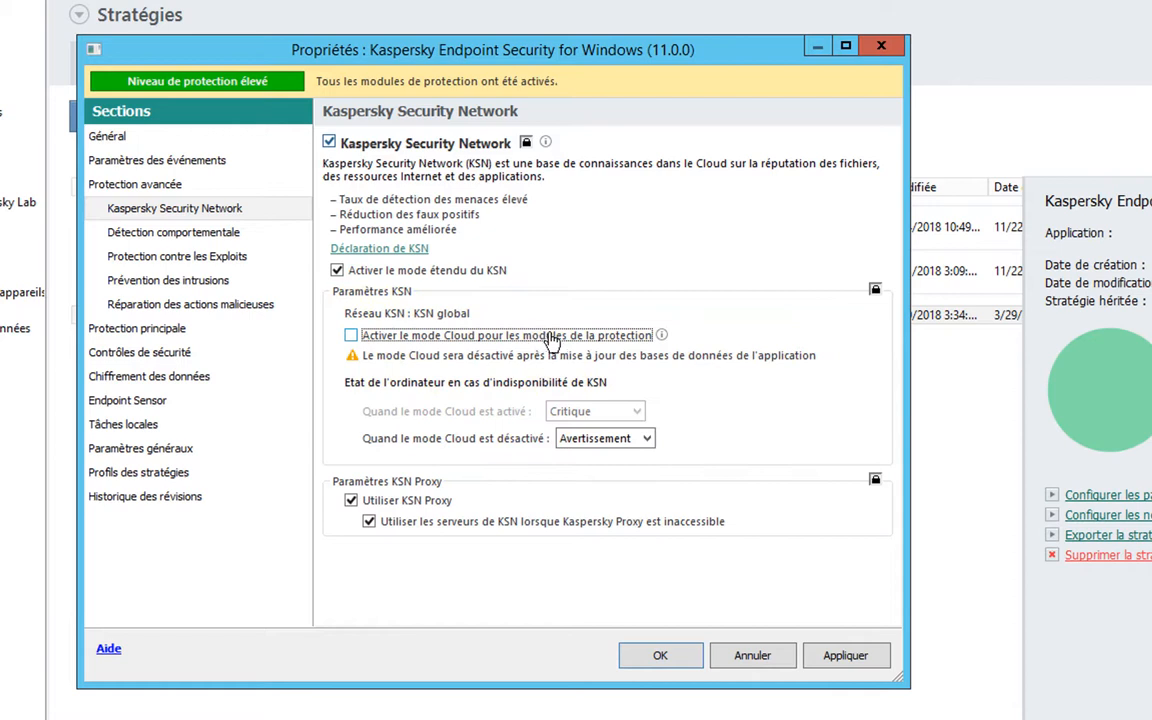
click(554, 339)
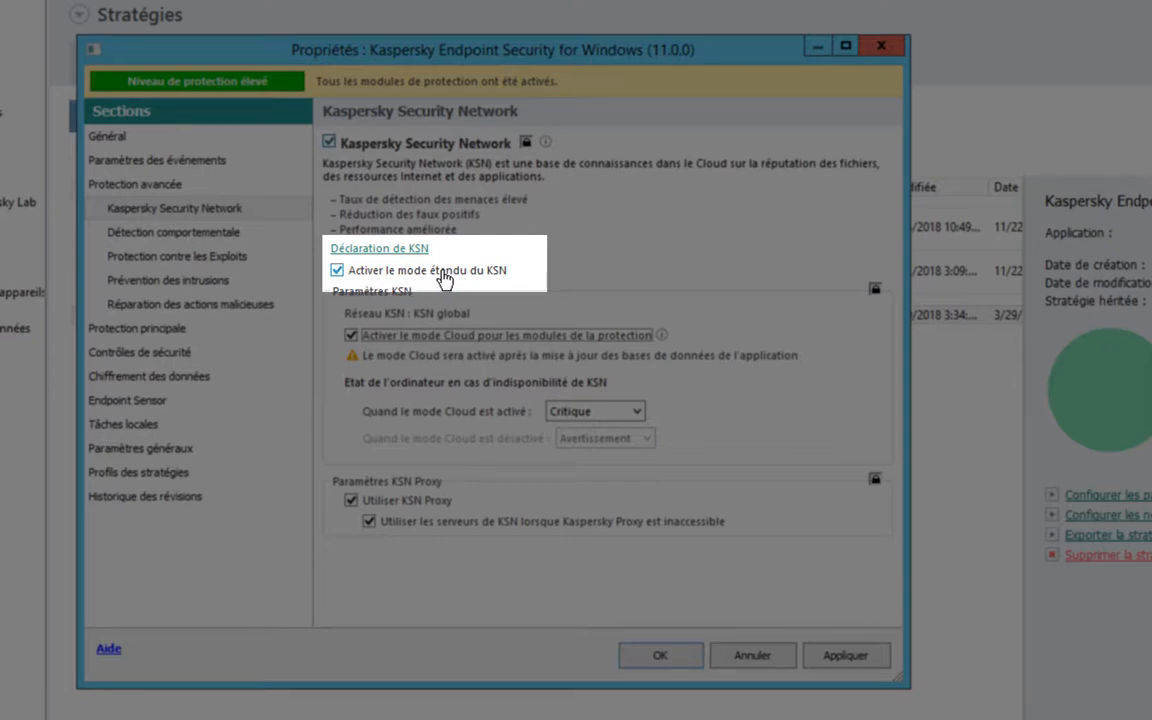
- Turn the extended KSN mode off and on again, accepting the Kaspersky Security Network terms
click(443, 278)
click(492, 278)
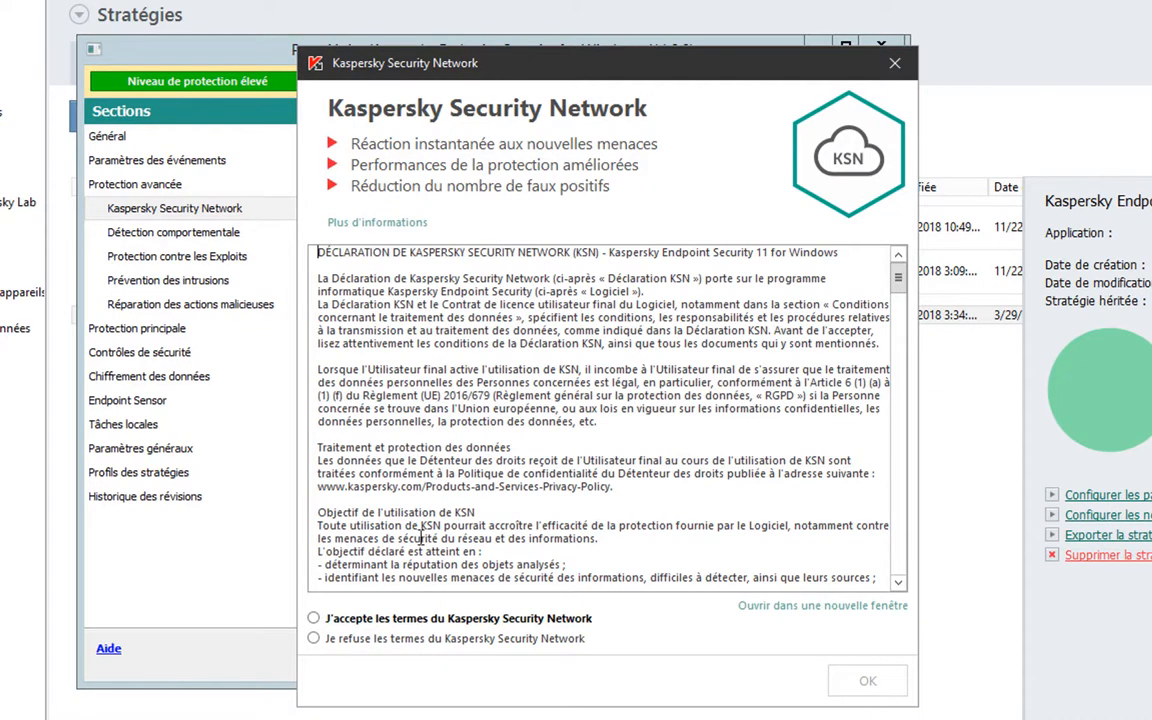
click(356, 618)
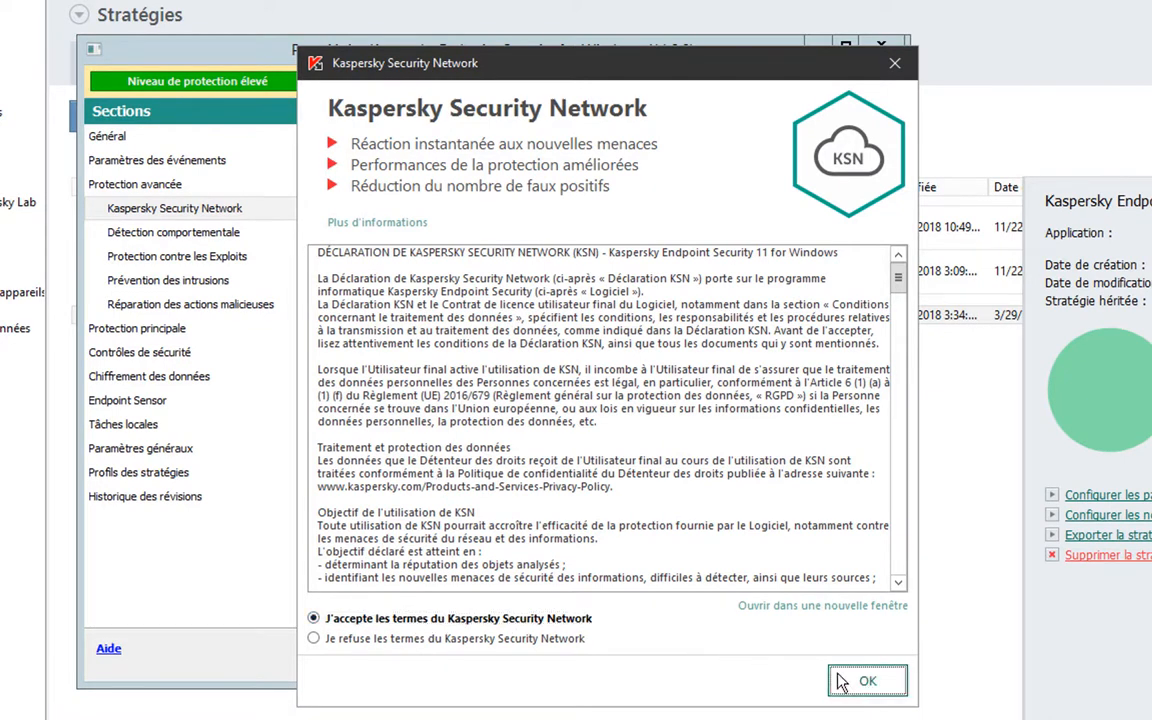
click(840, 682)
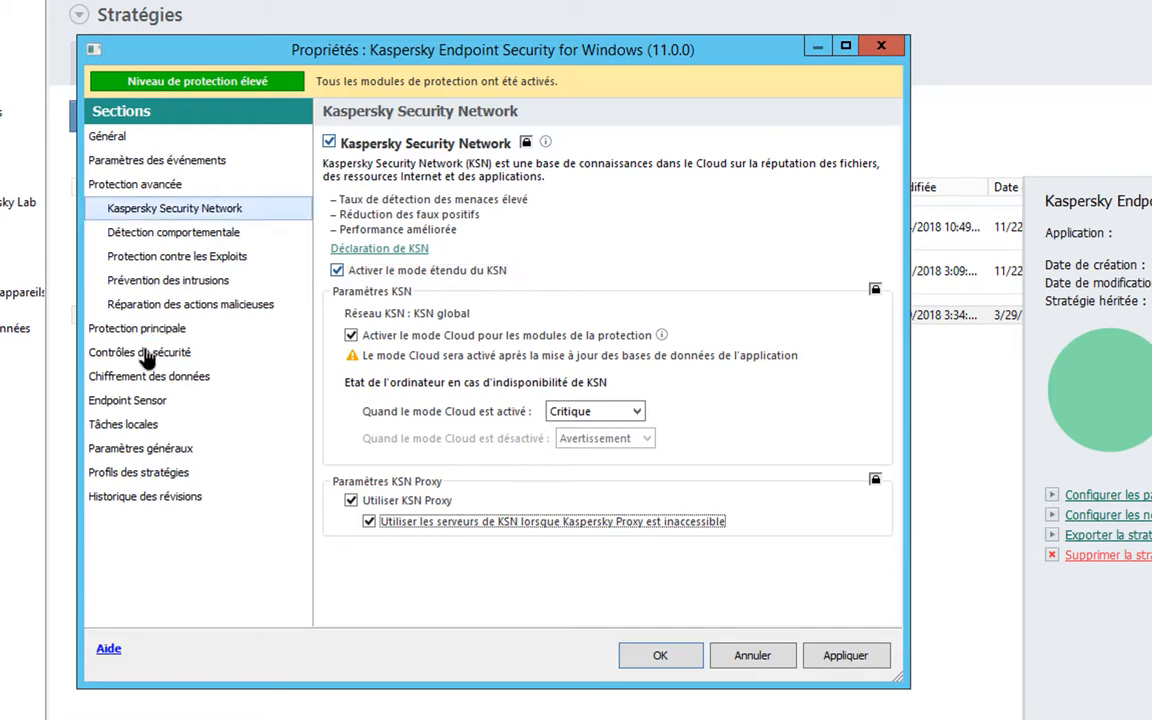
- Enable Anti-Bridging in the Contrôle des périphériques settings of the security controls
click(148, 355)
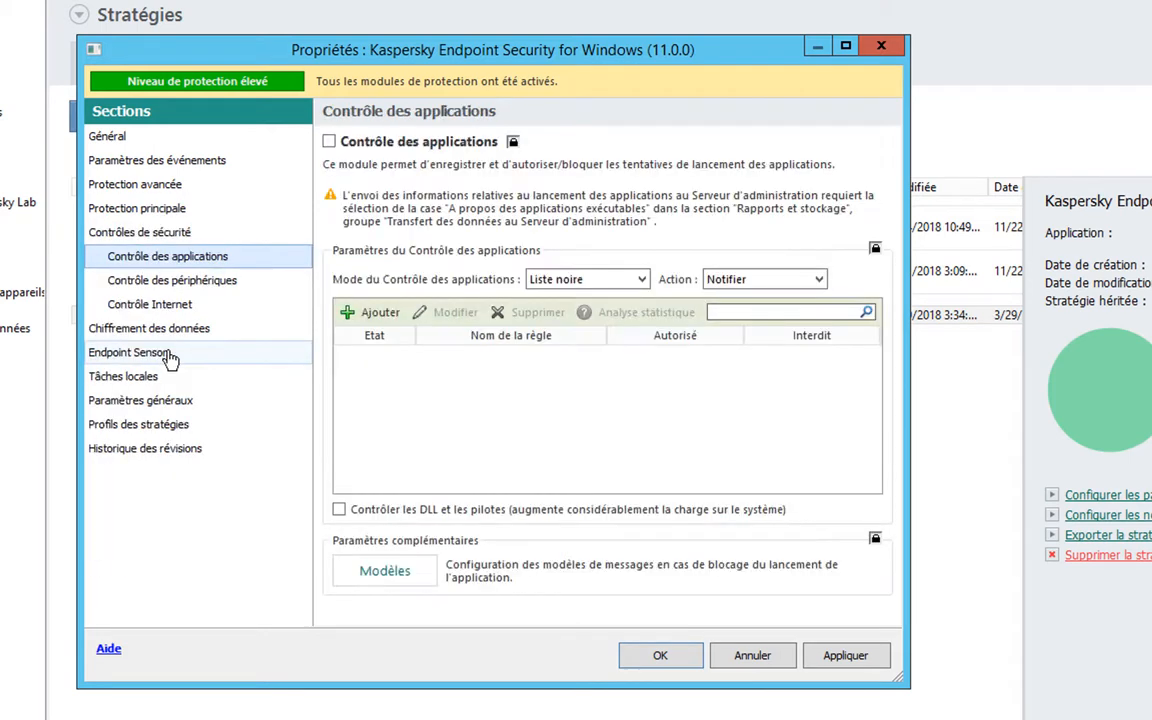
click(173, 285)
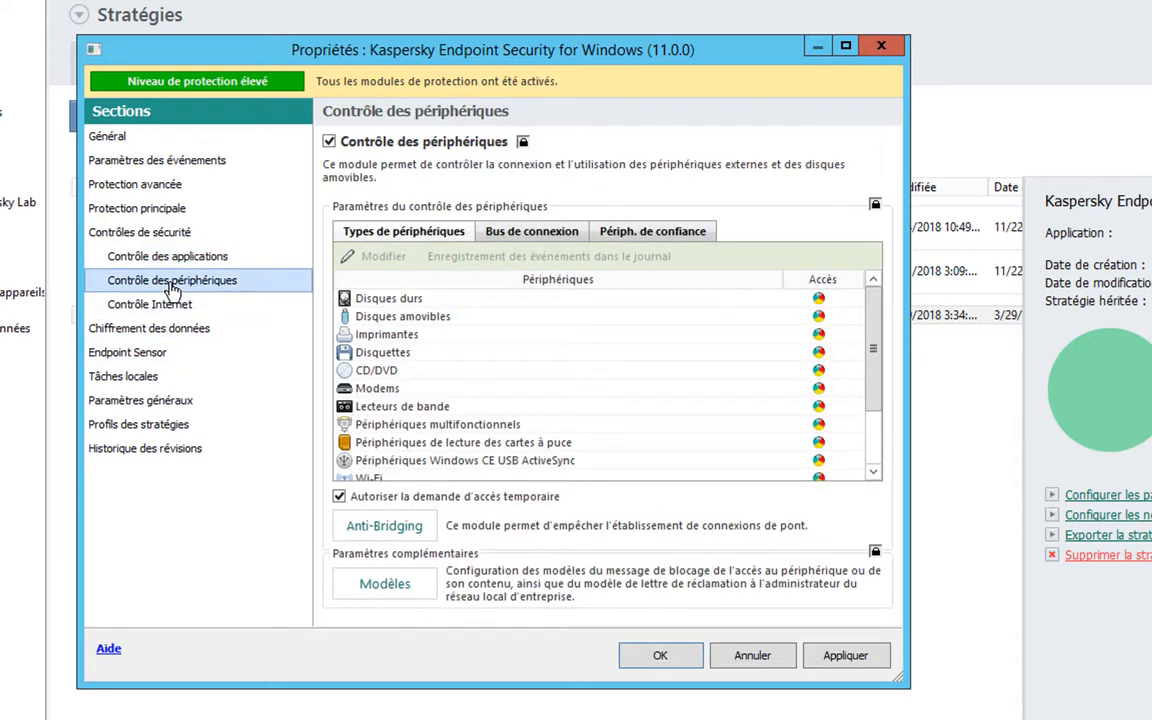
click(386, 527)
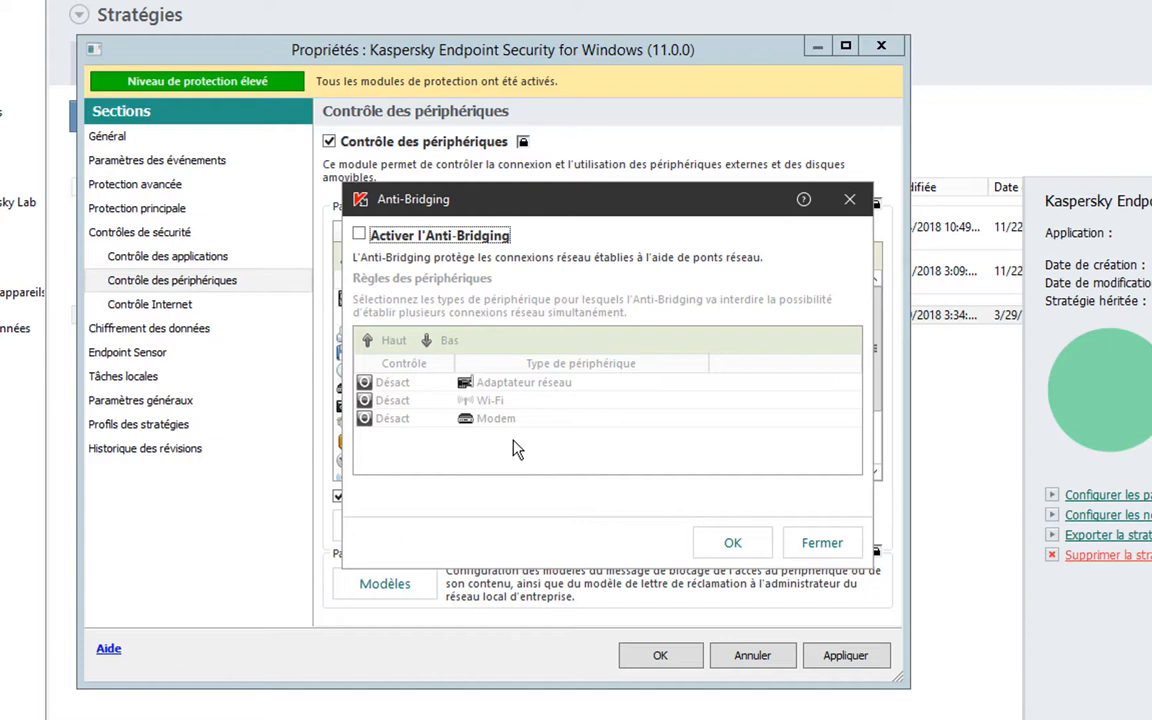
click(440, 234)
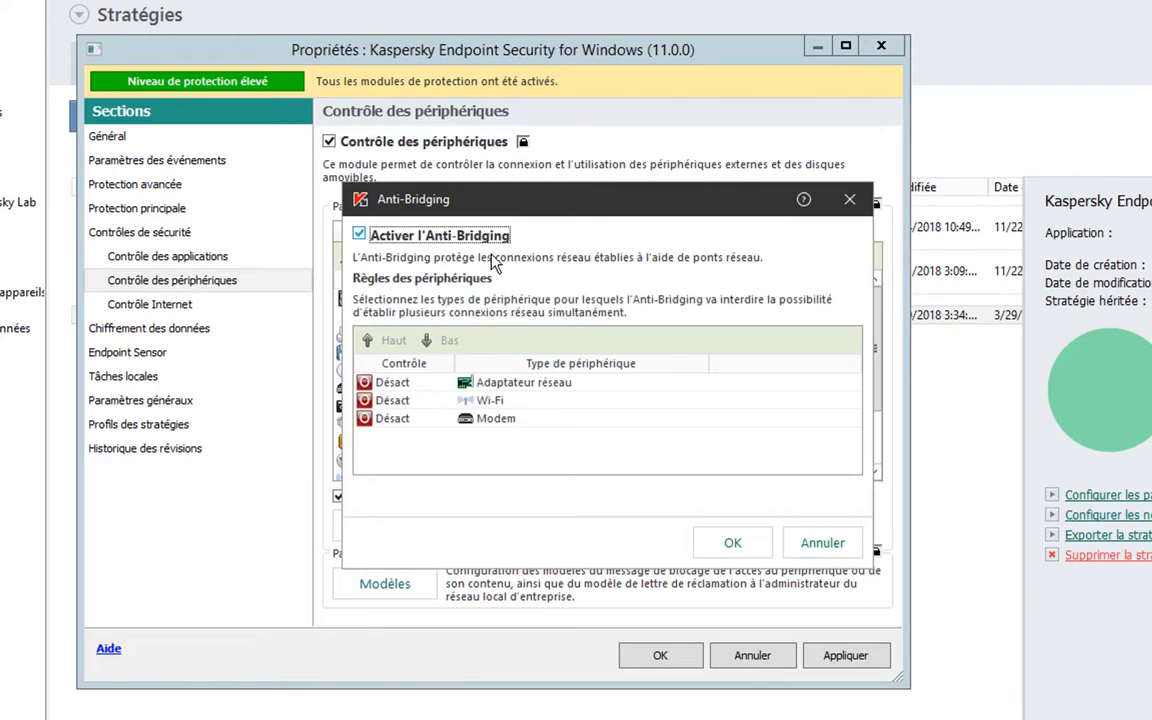
- Set the Anti-Bridging rules for Adaptateur réseau, Wi-Fi and Modem to Actif
click(577, 390)
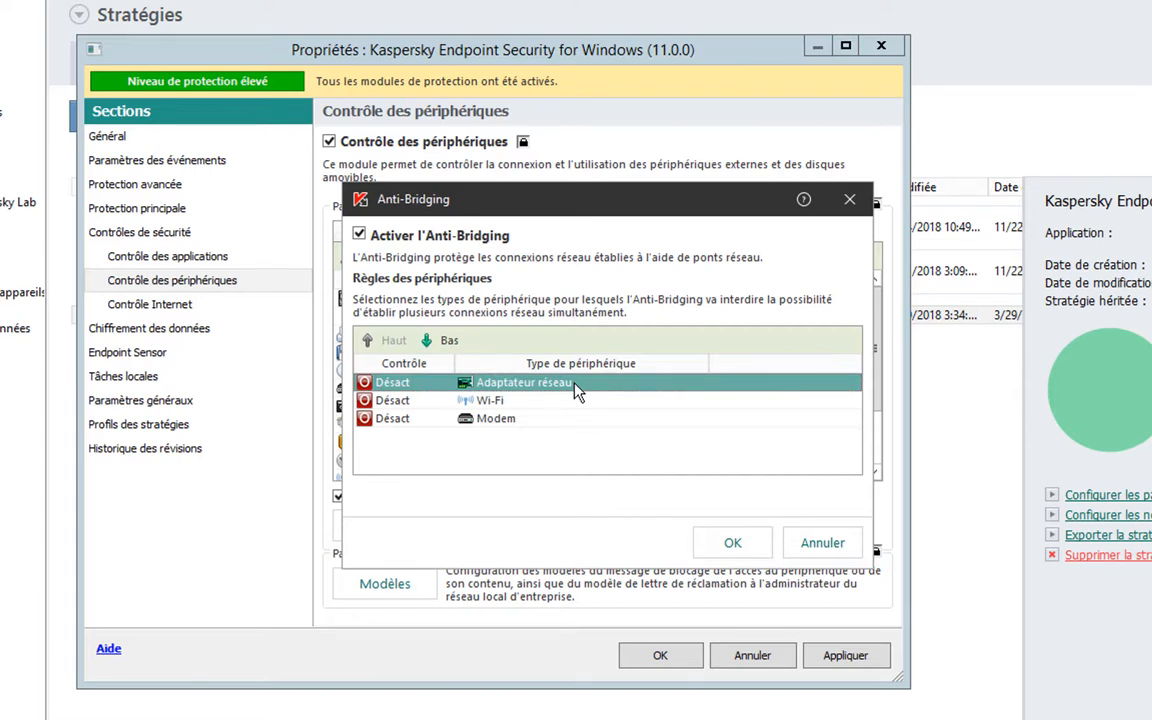
click(400, 383)
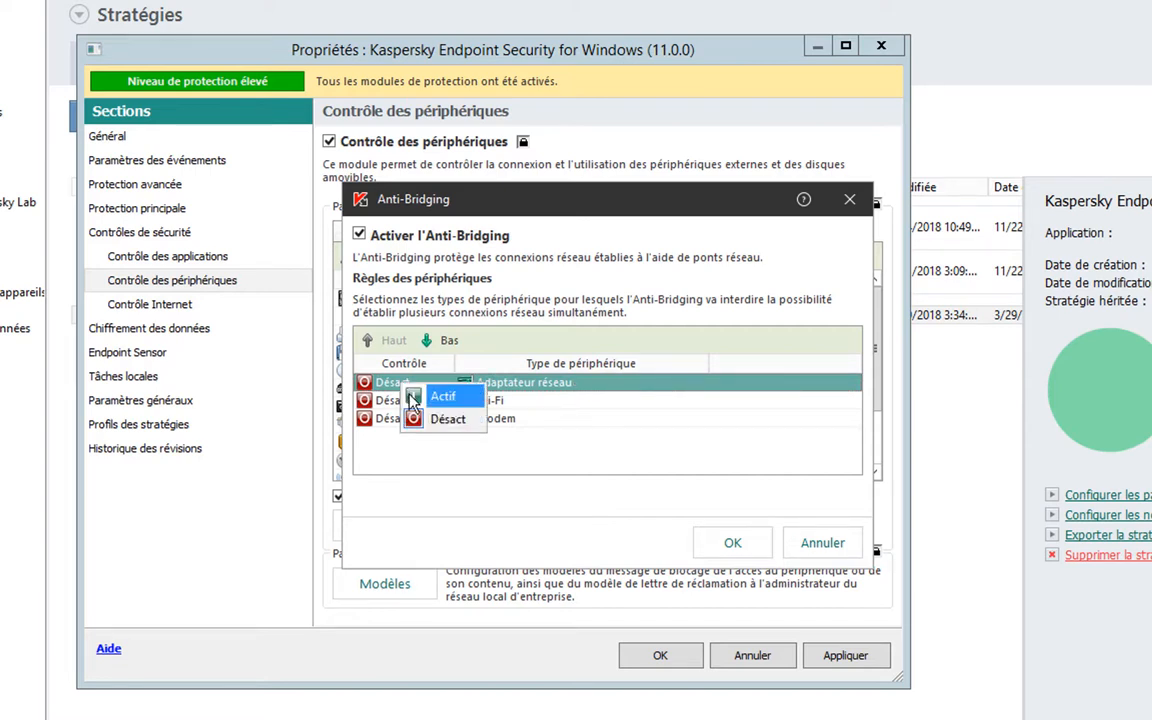
click(412, 400)
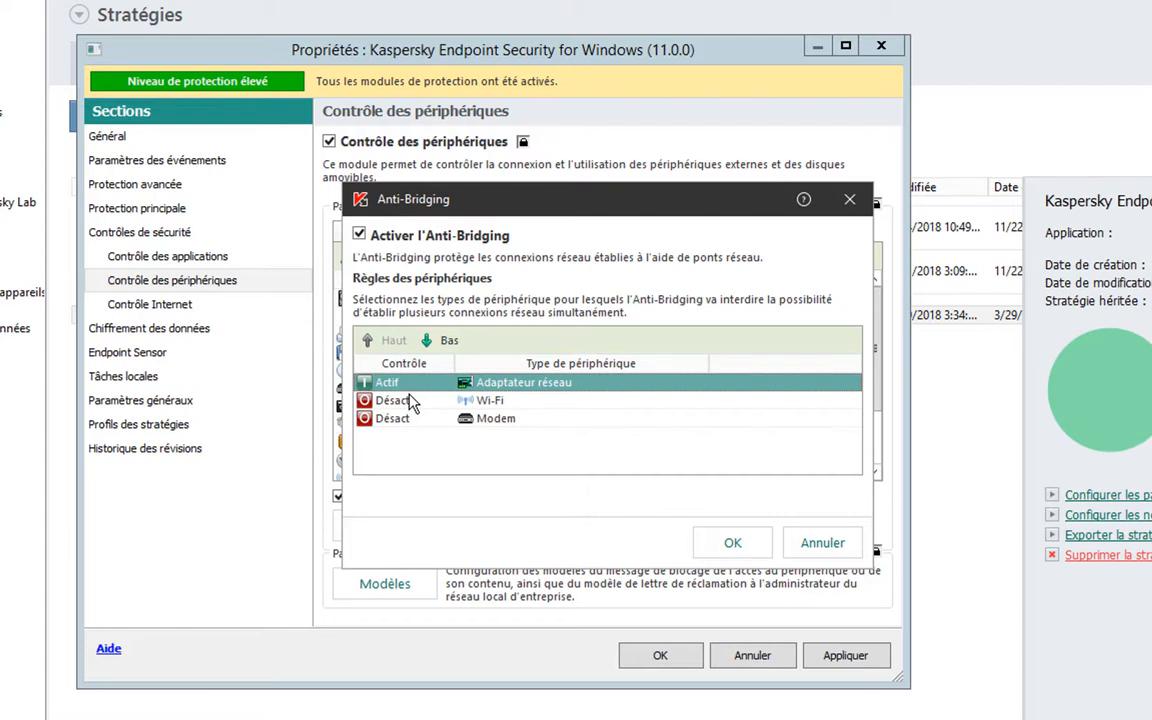
click(395, 400)
click(404, 417)
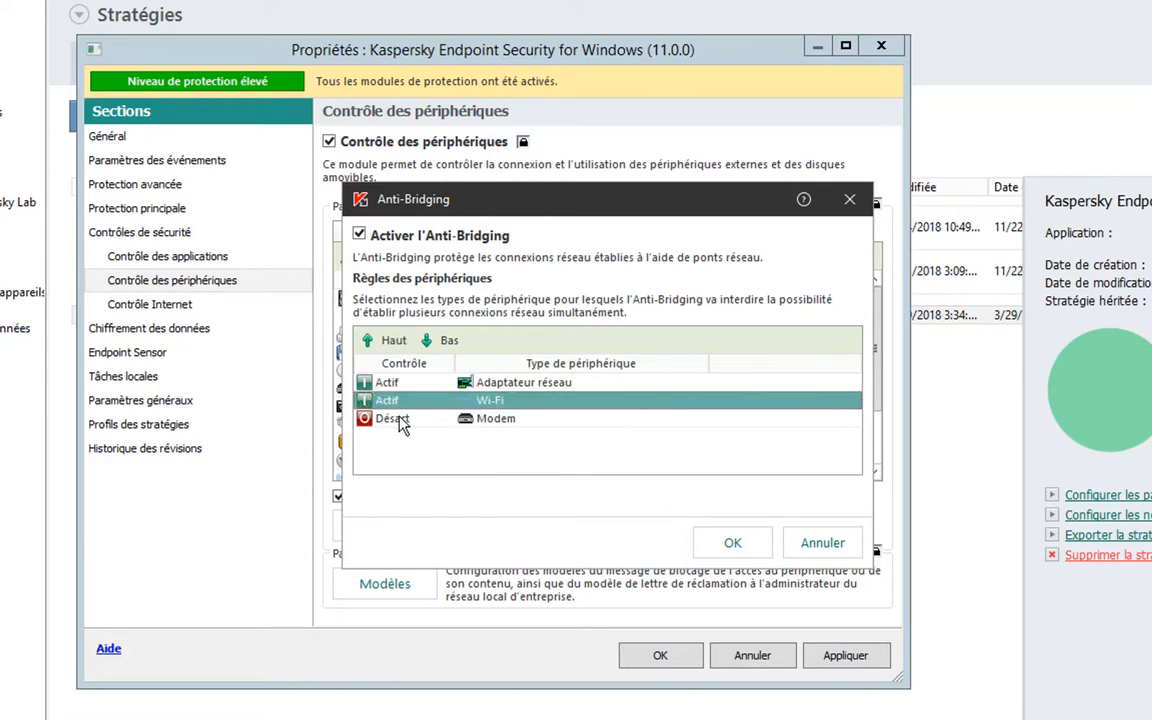
click(404, 418)
click(414, 433)
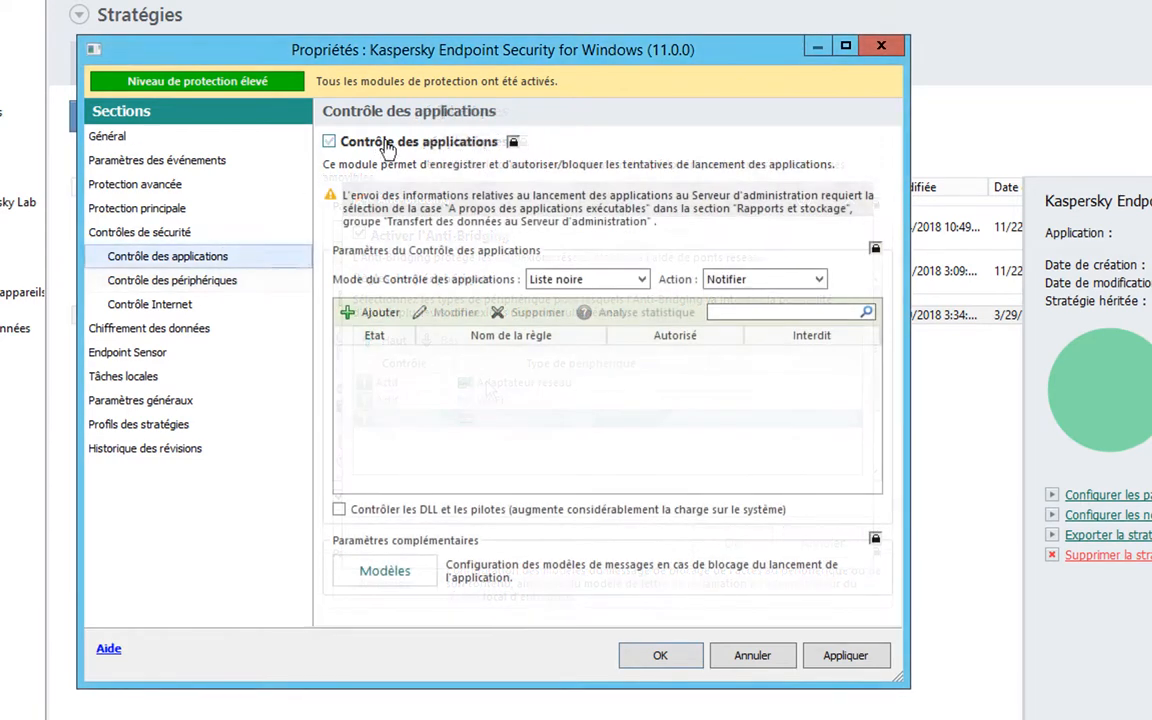
- Enable Contrôle des applications and set its mode to Liste blanche
click(329, 141)
click(362, 312)
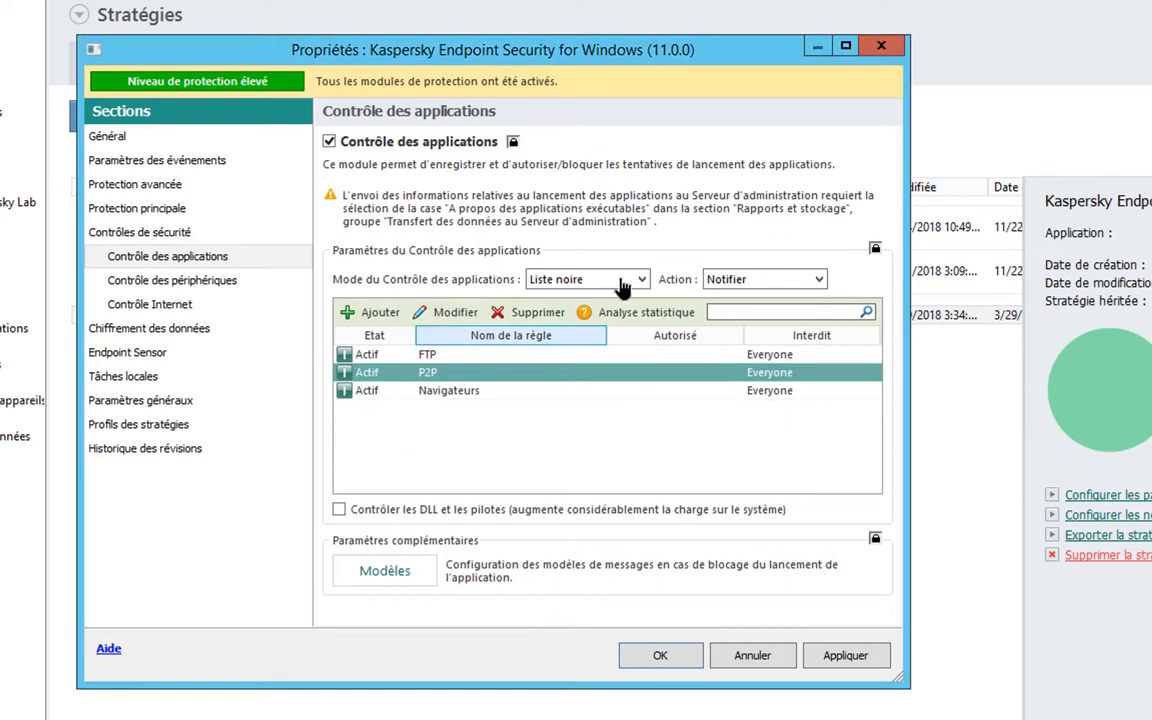
click(614, 283)
click(563, 297)
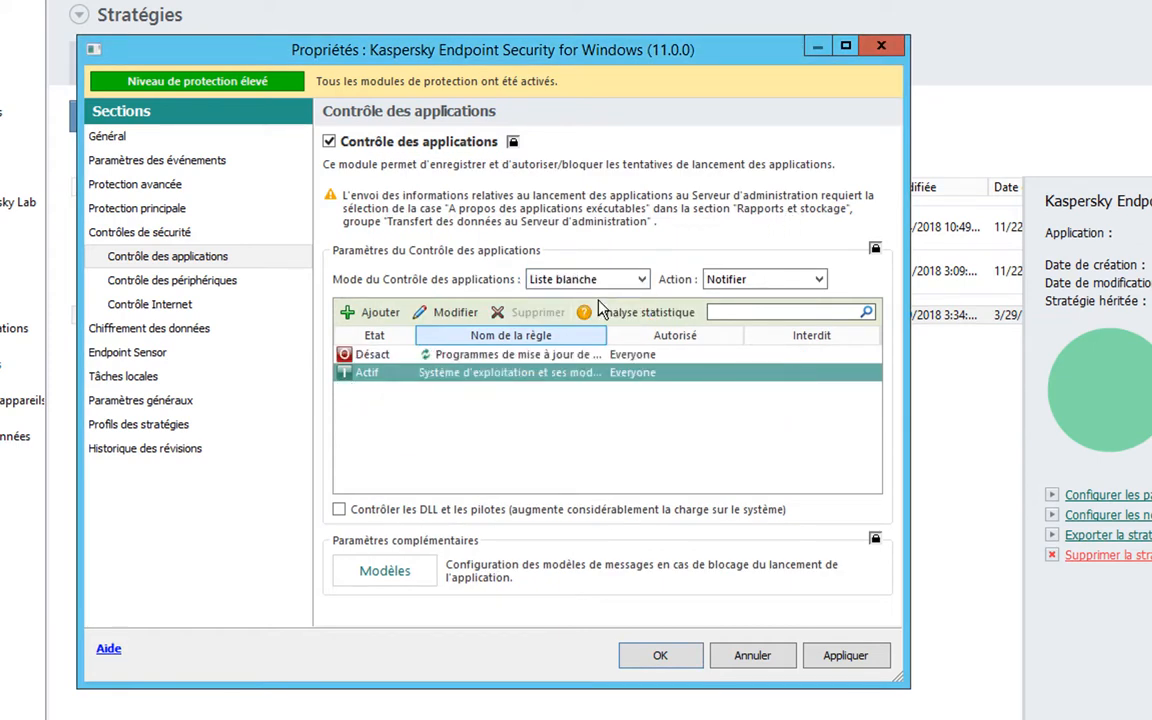
- Add a whitelist rule for the FTP category that allows Everyone
click(380, 313)
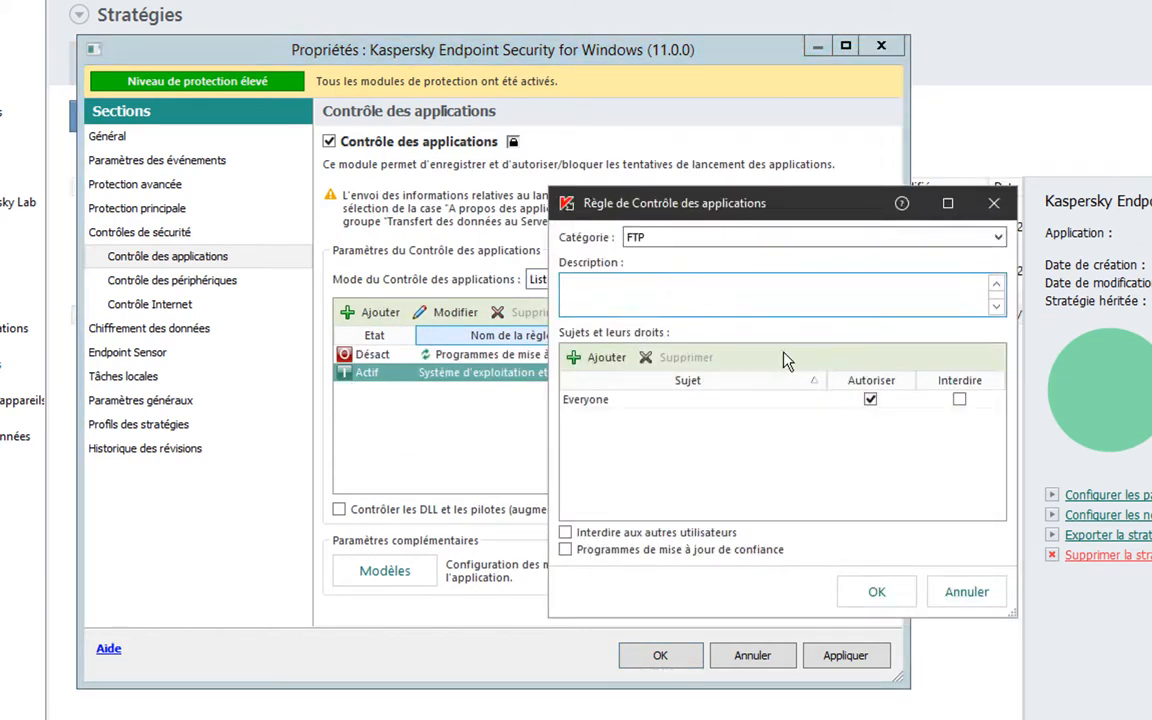
click(876, 591)
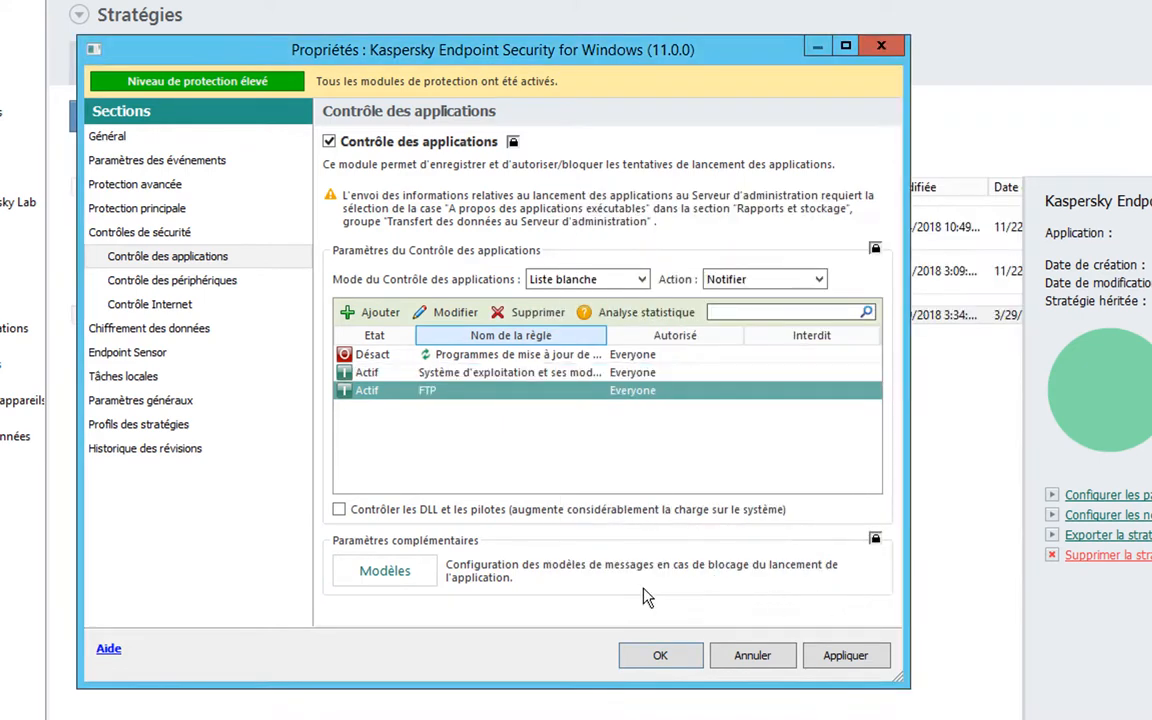
- Switch application control to Liste noire to view its rules, and return the mode to Liste blanche
click(584, 280)
click(577, 312)
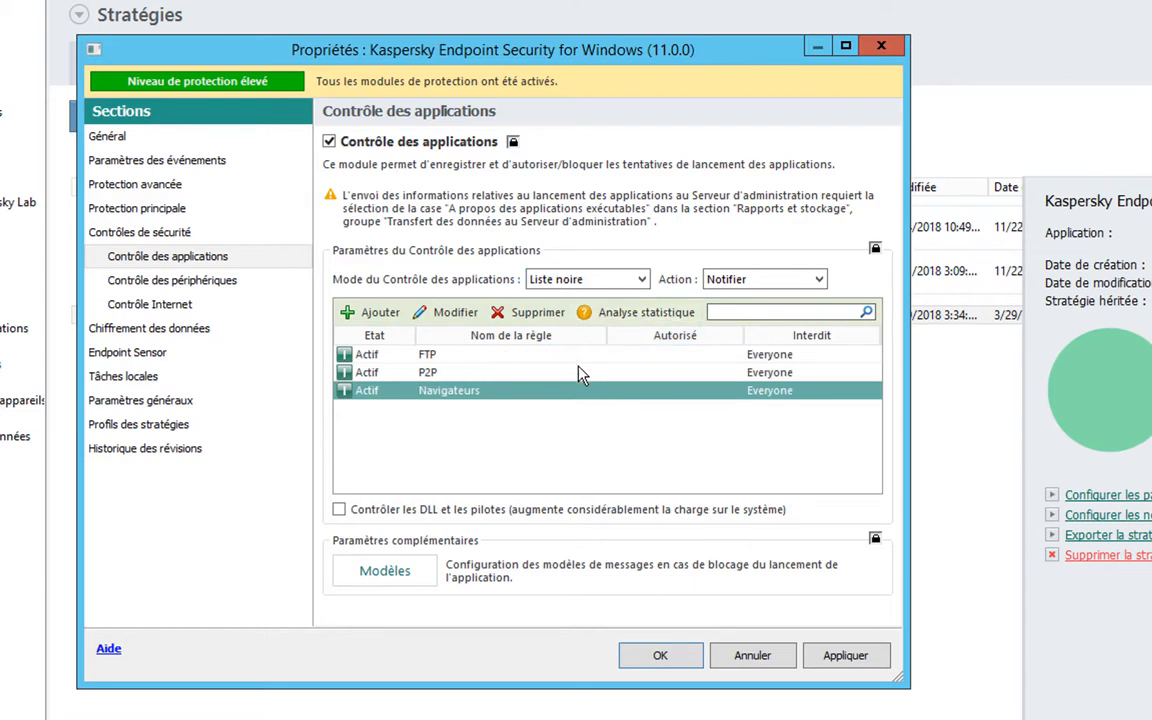
click(590, 283)
click(565, 297)
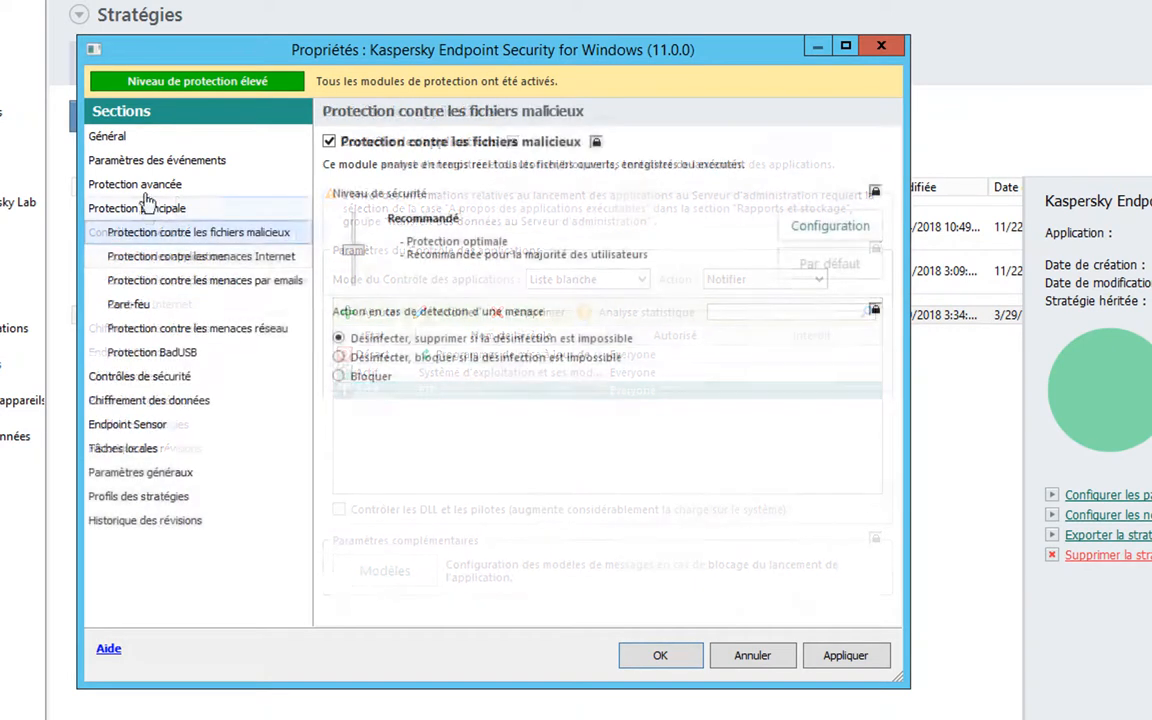
- Disable Kaspersky Security Network in the advanced protection section
click(138, 188)
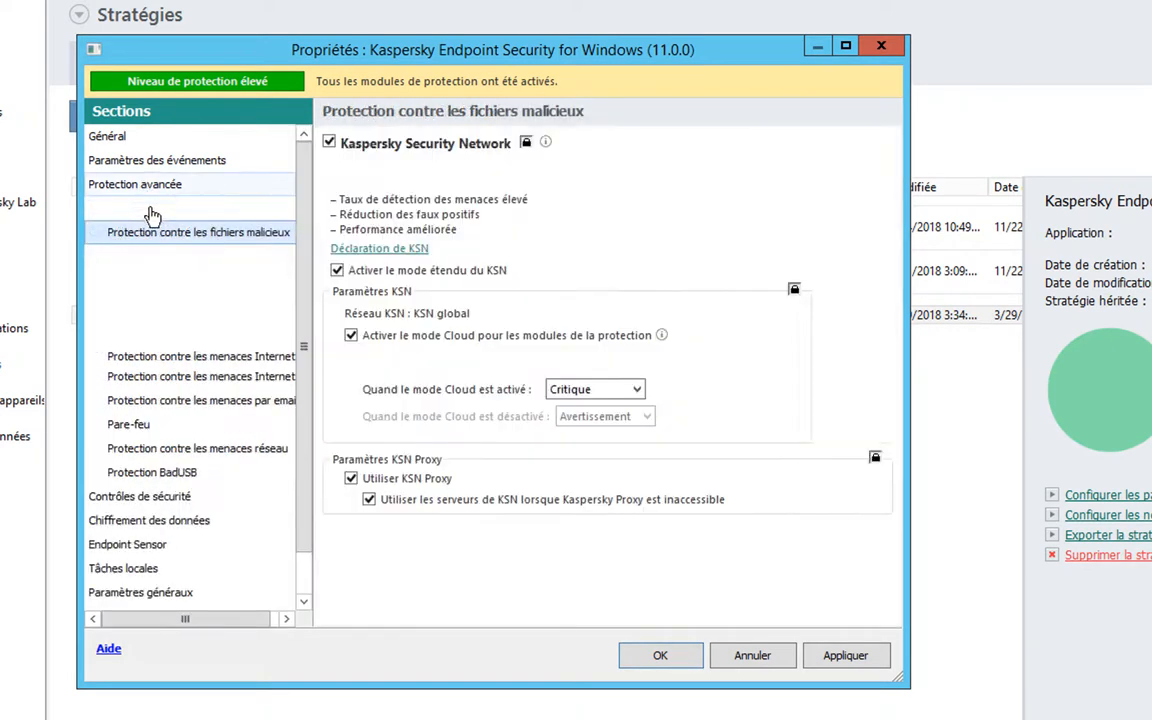
click(330, 145)
click(330, 145)
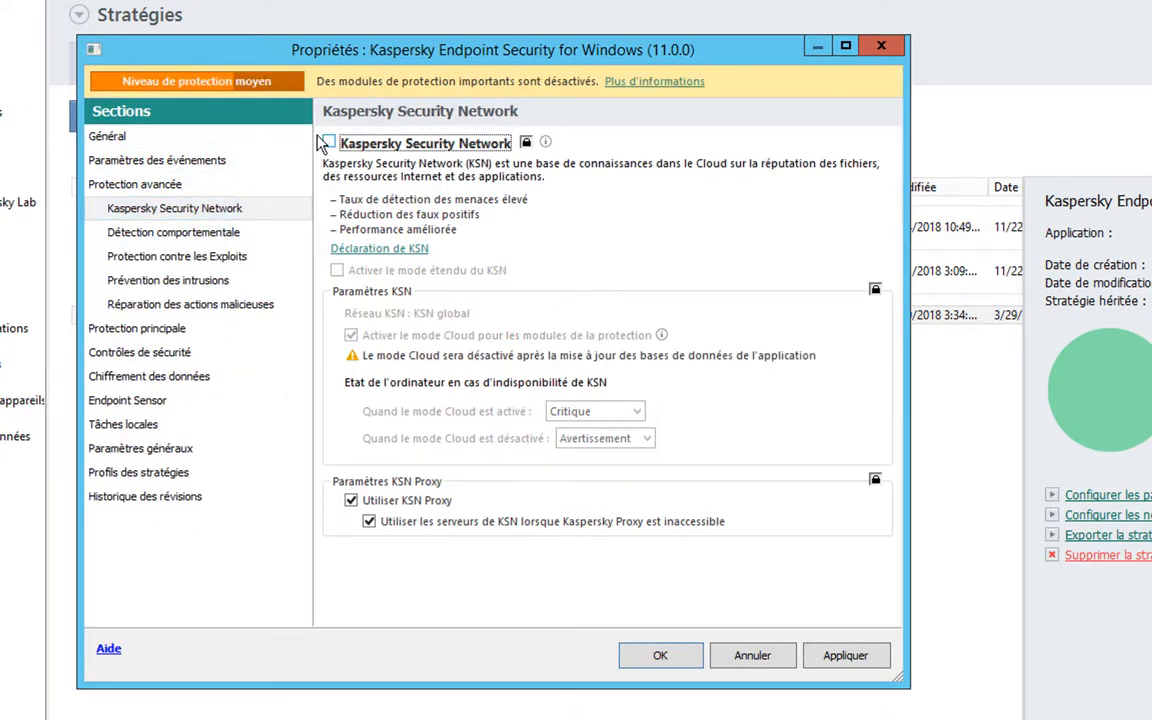
- Turn the Détection comportementale module off and back on to check its effect on the protection level
click(240, 233)
click(330, 143)
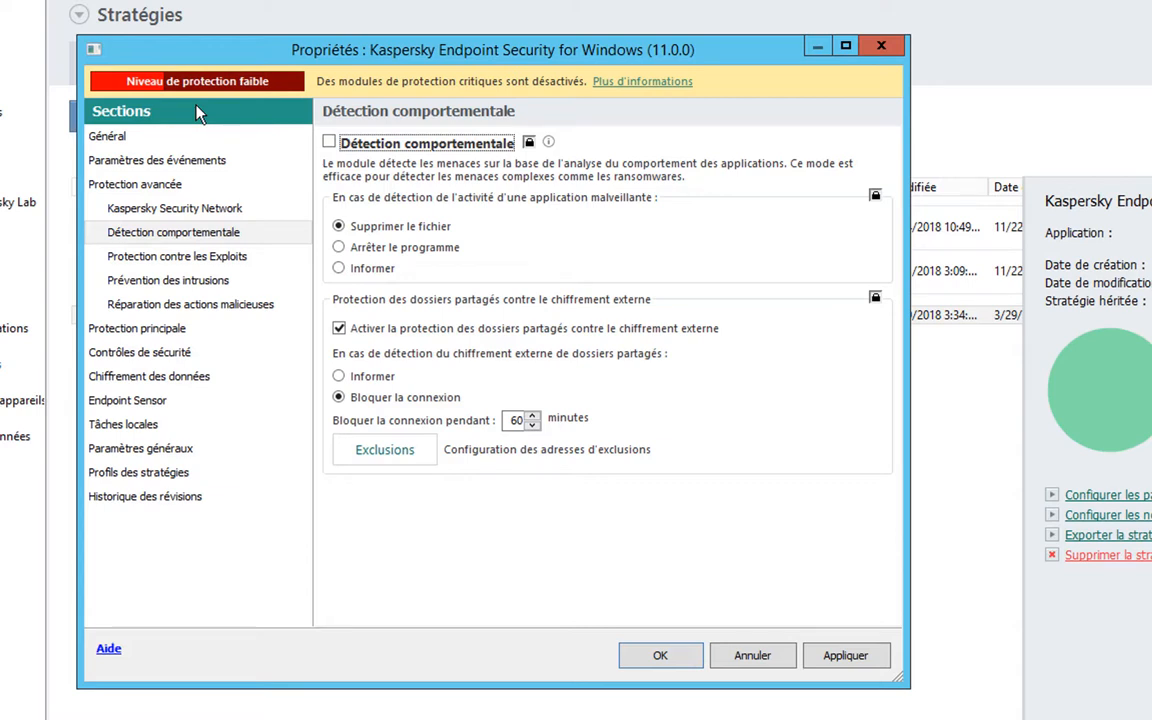
click(330, 143)
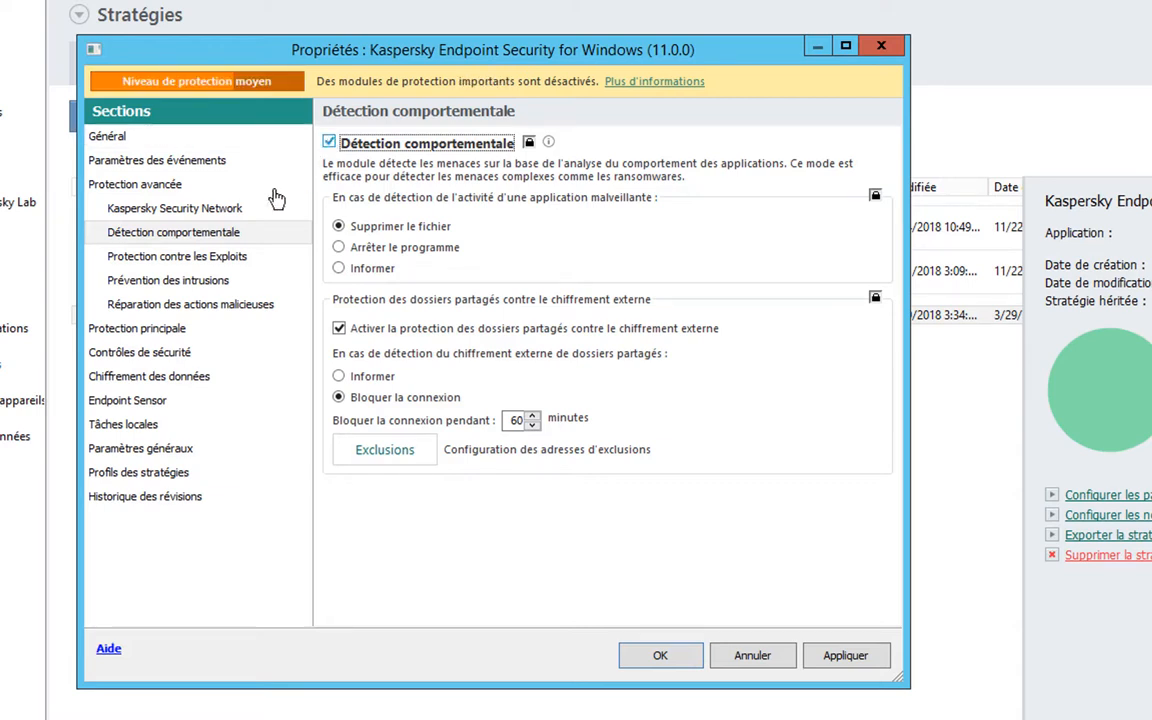
- Re-enable Kaspersky Security Network with its extended mode, accepting the KSN terms
click(237, 210)
click(330, 142)
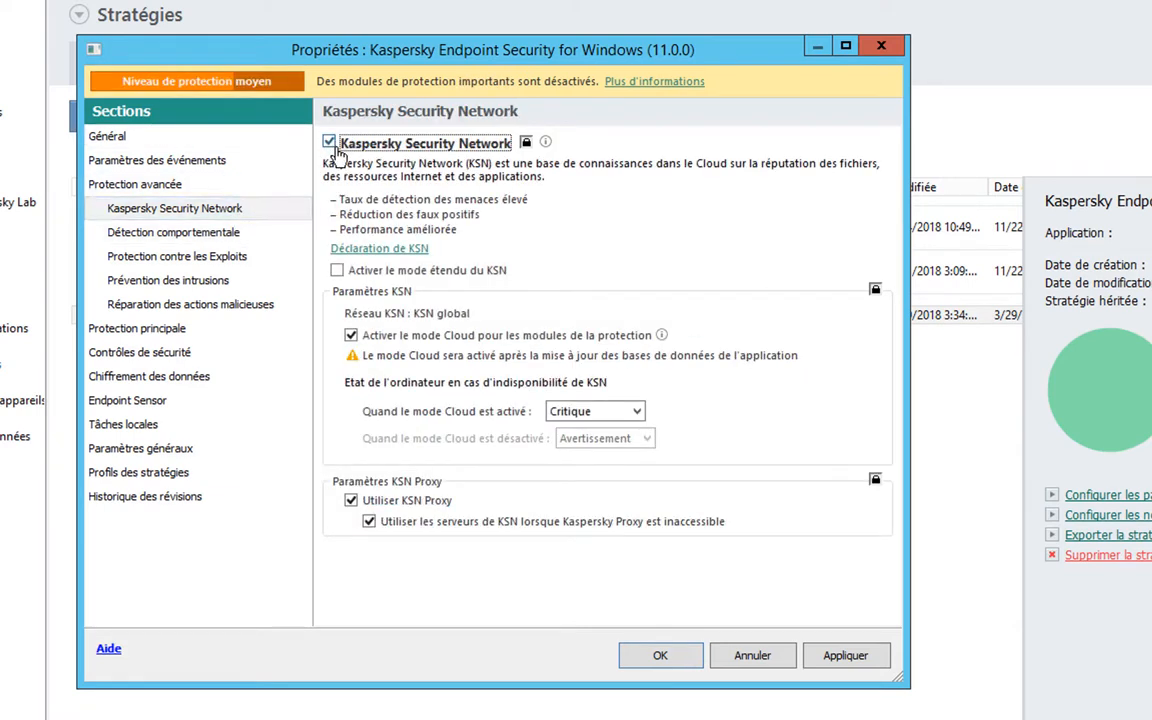
click(334, 265)
click(400, 619)
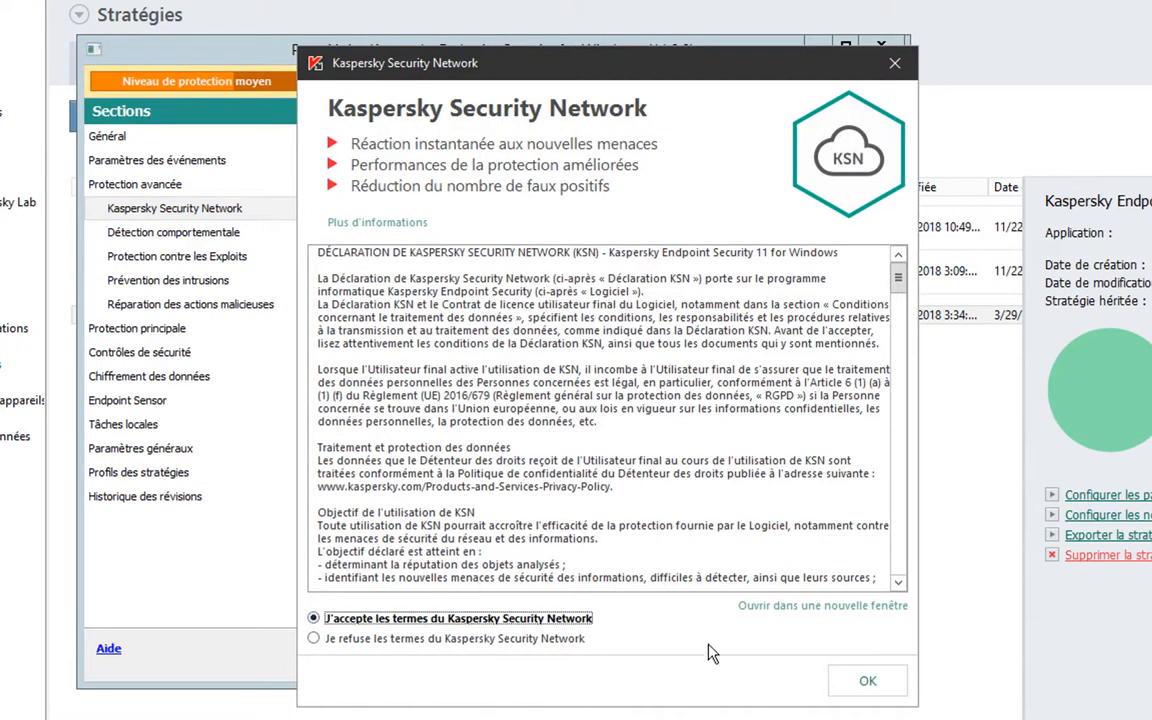
click(867, 682)
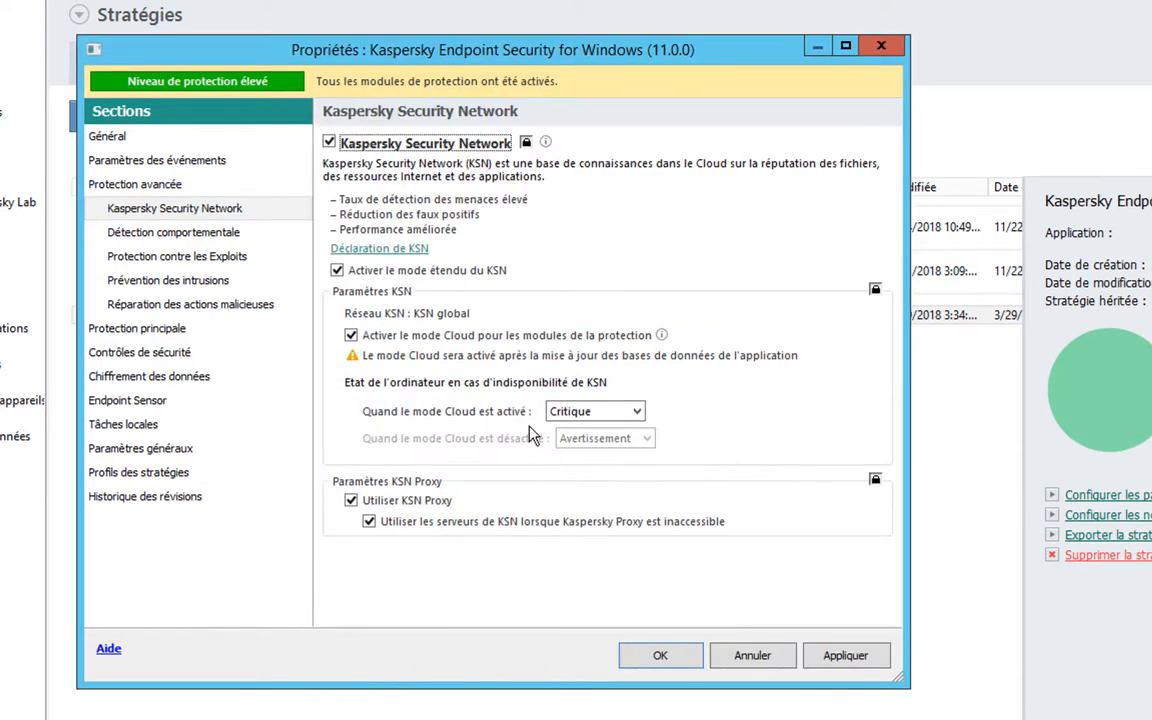